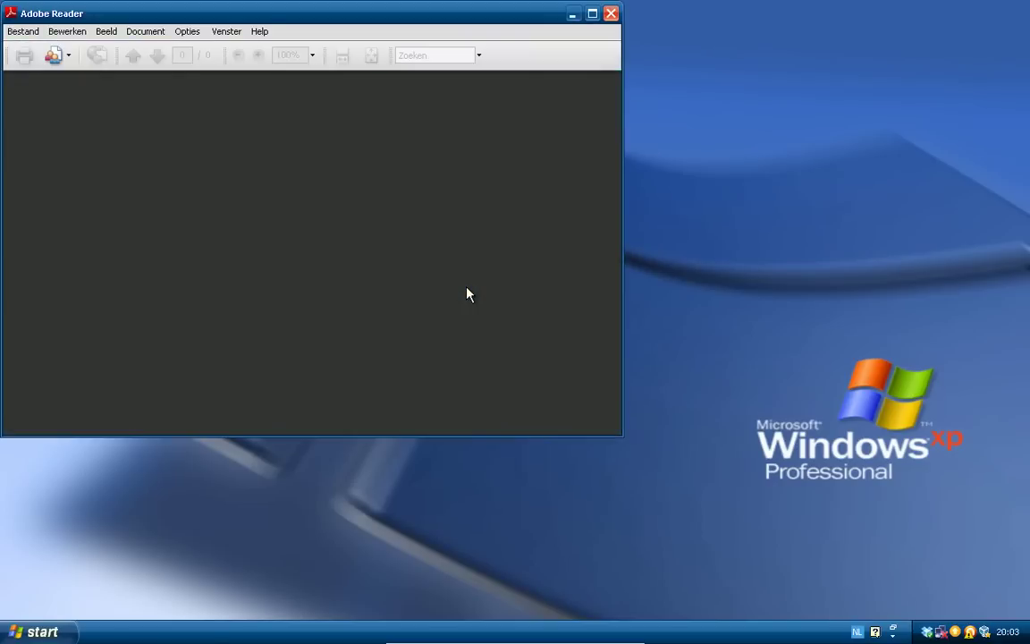
Step: Drag the empty Adobe Reader window to the centre of the screen
left_click_drag(296, 13, 563, 65)
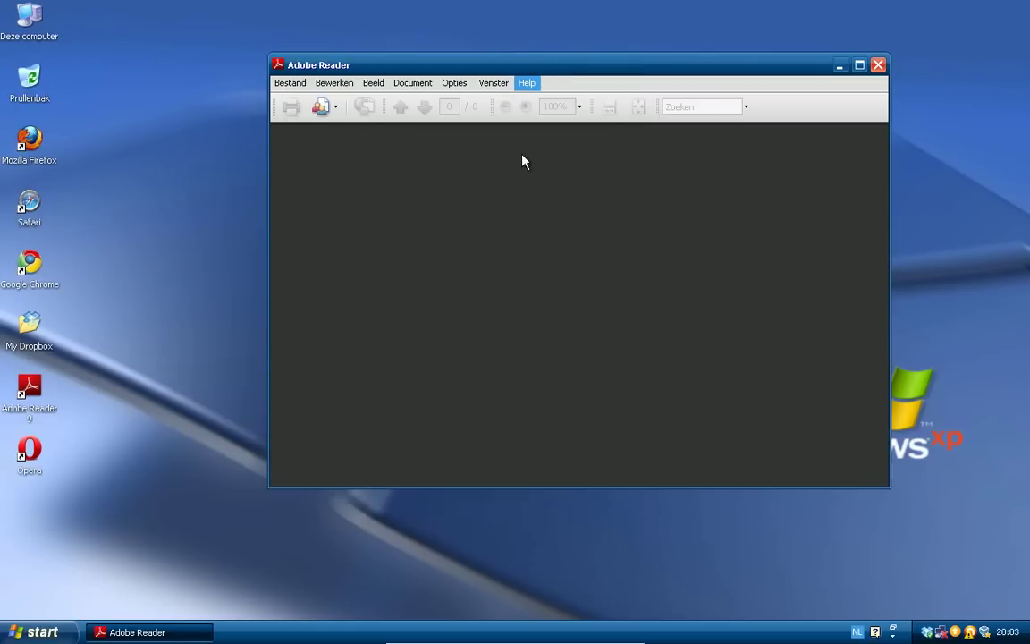
Step: Run Help > 'Controleren op updates...' to find 2 updates totalling 64.7 MB
left_click(526, 83)
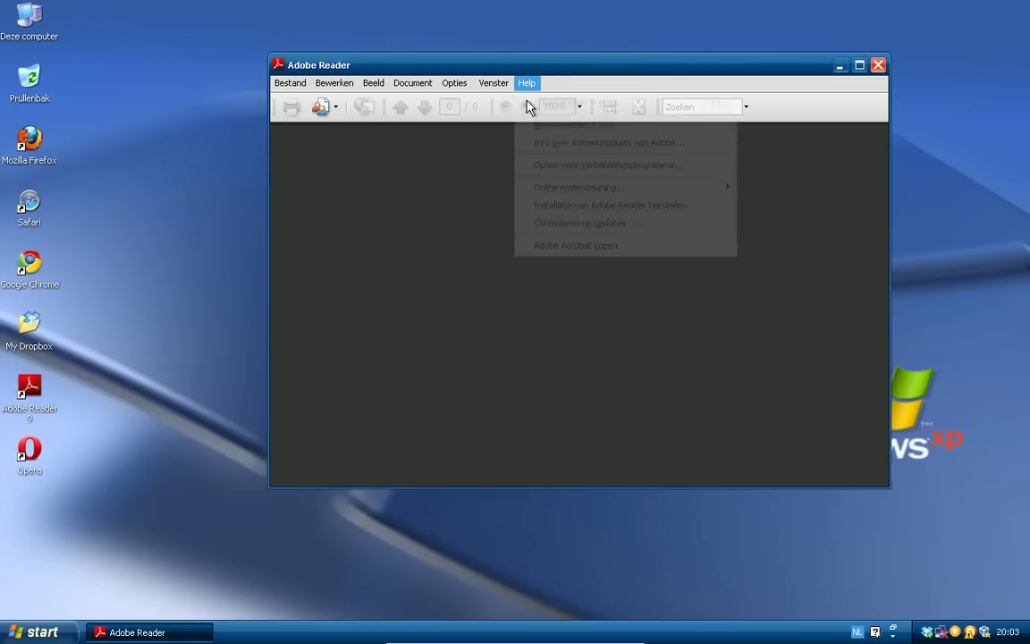
left_click(565, 223)
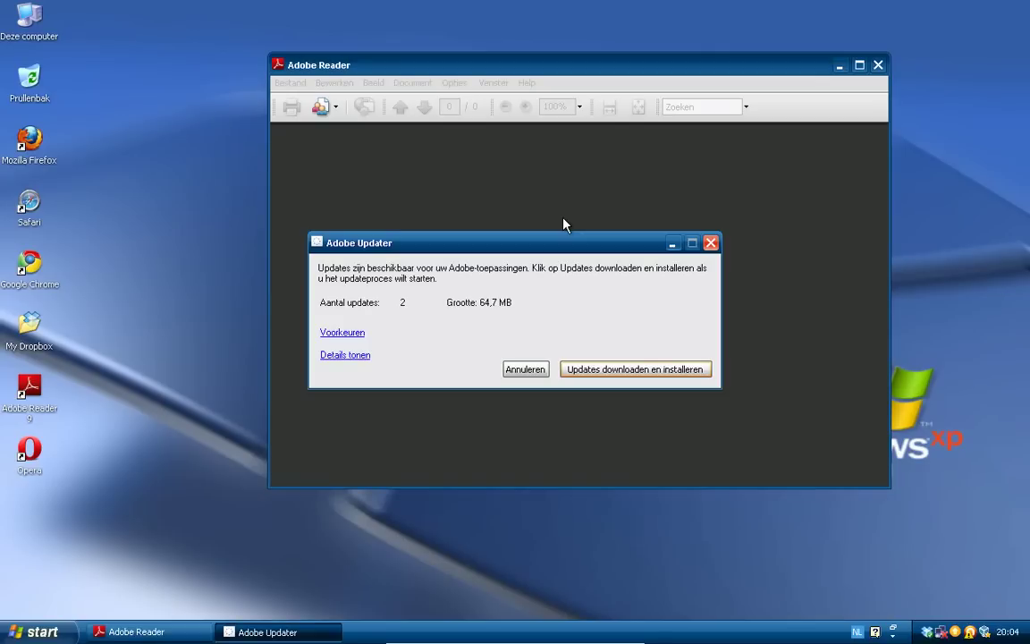
Step: Select all Adobe Reader 9 - Nederlands updates and start downloading and installing them
left_click(340, 357)
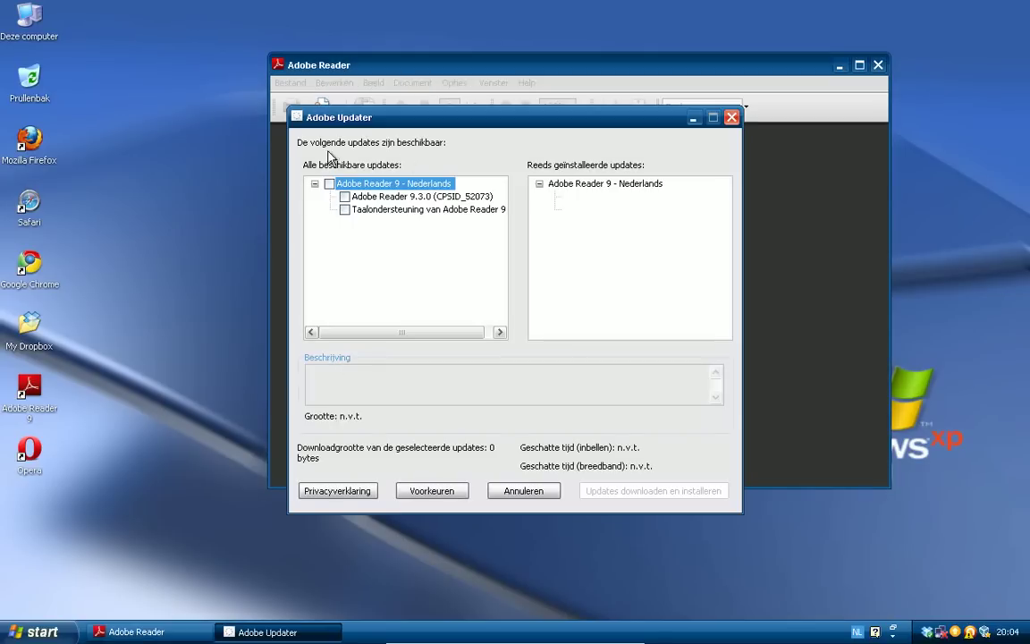
left_click(329, 183)
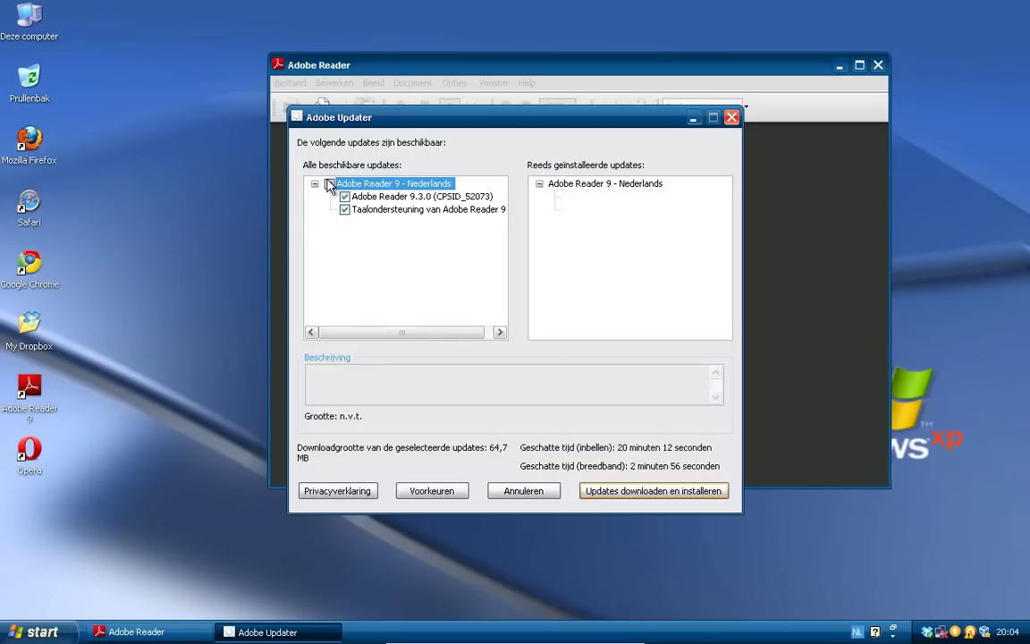
left_click(623, 488)
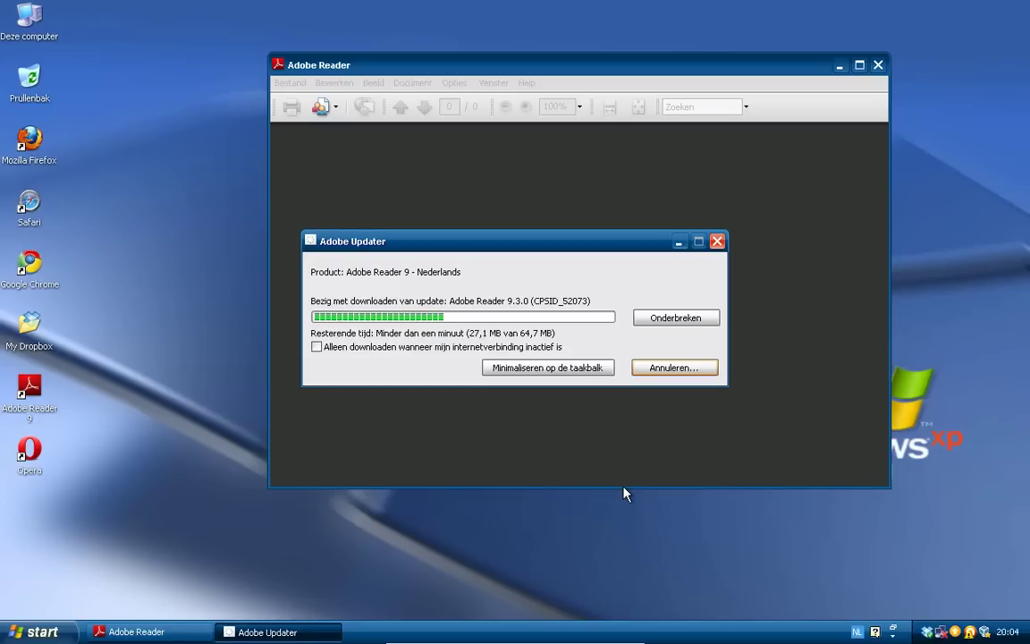
Step: Close the Adobe Reader window while the 9.3.0 update downloads
left_click(878, 66)
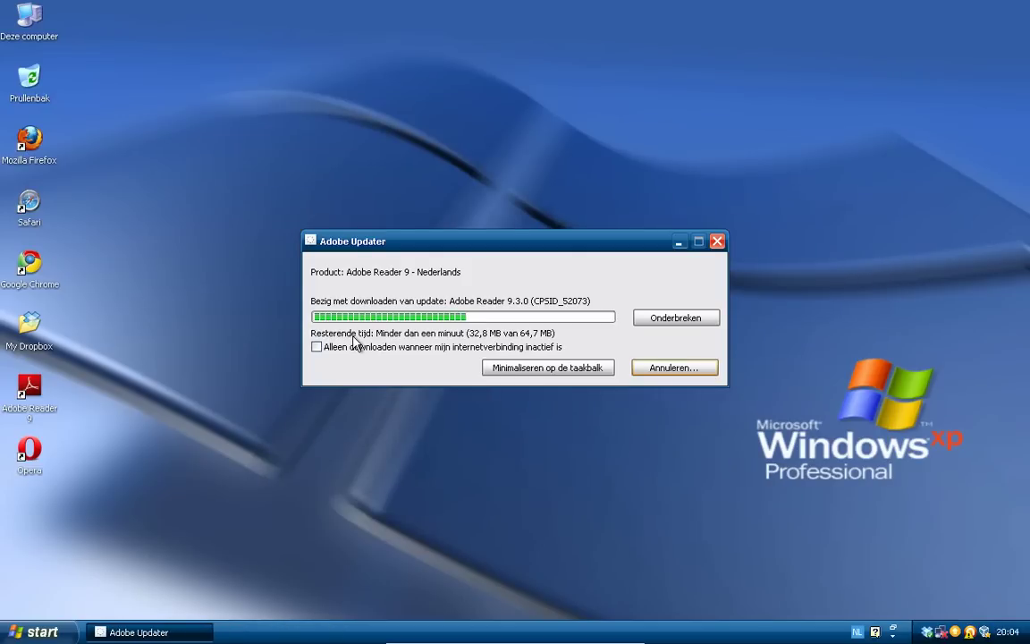